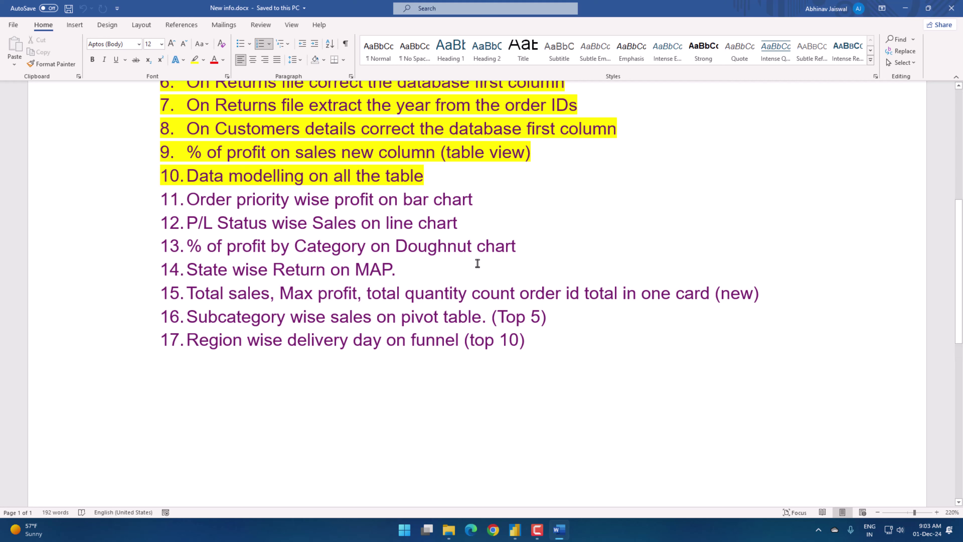
- Review dashboard tasks 11 to 17 in the Word list and compare them with the finished Store Data Dashboard in Power BI
{"action": "scroll", "coordinate": [477, 263], "scroll_direction": "up", "scroll_amount": 3}
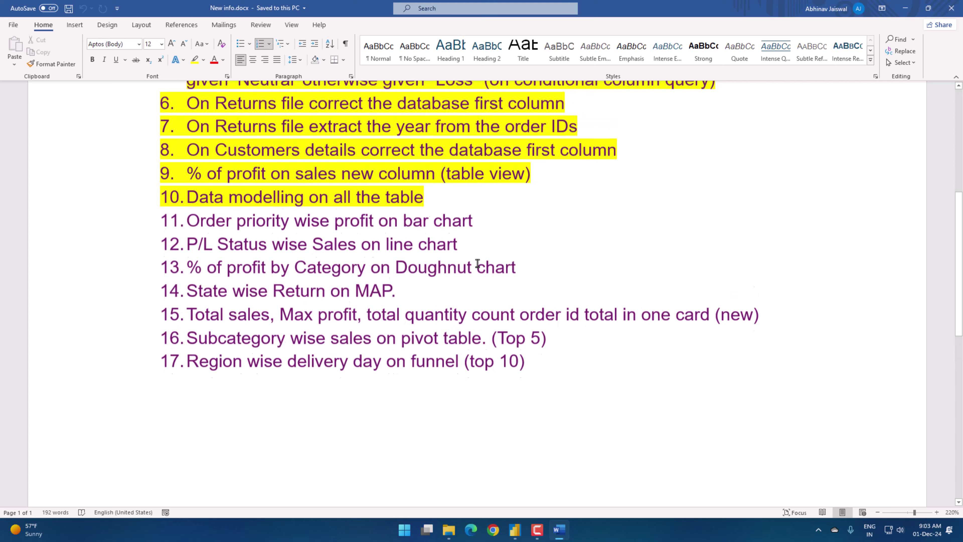
{"action": "scroll", "coordinate": [476, 262], "scroll_direction": "down", "scroll_amount": 3}
{"action": "scroll", "coordinate": [478, 263], "scroll_direction": "up", "scroll_amount": 2}
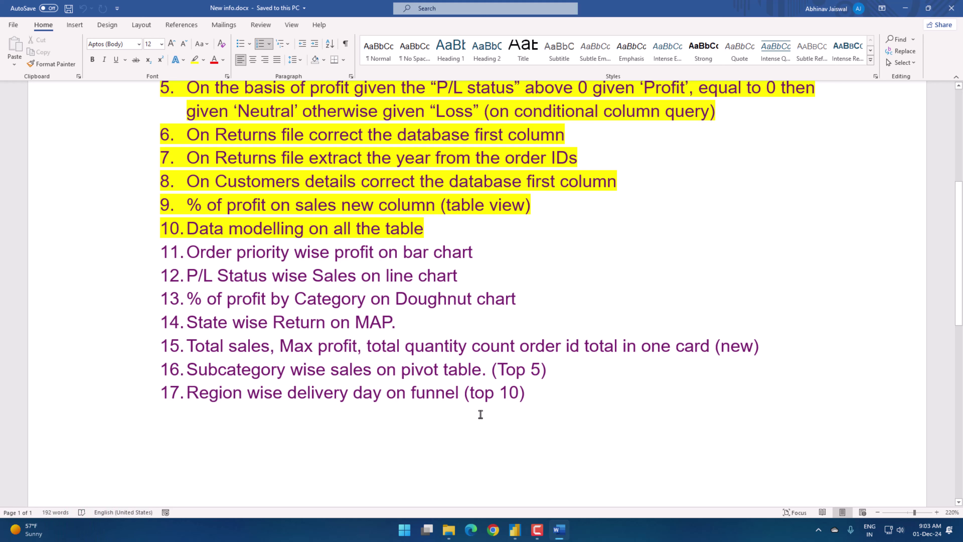
{"action": "left_click", "coordinate": [514, 529]}
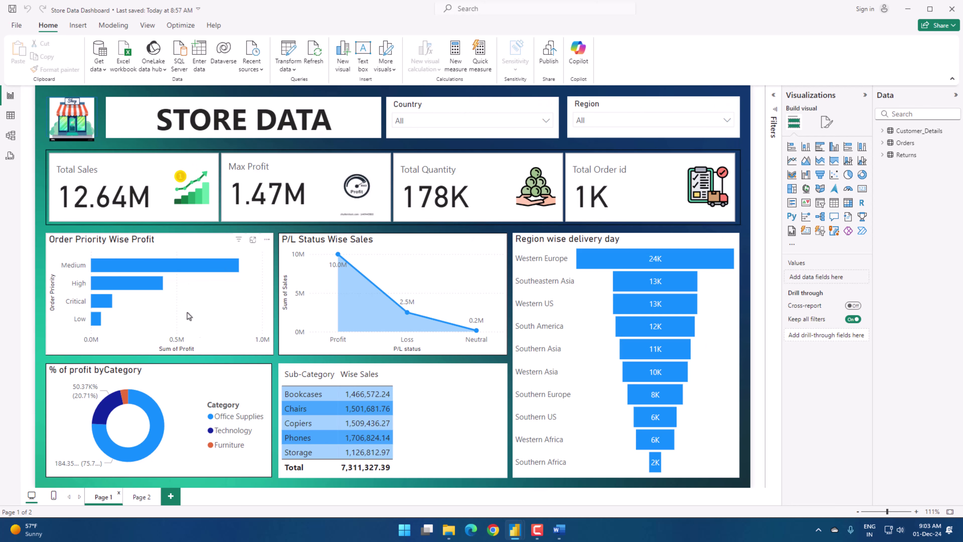
{"action": "left_click", "coordinate": [559, 529]}
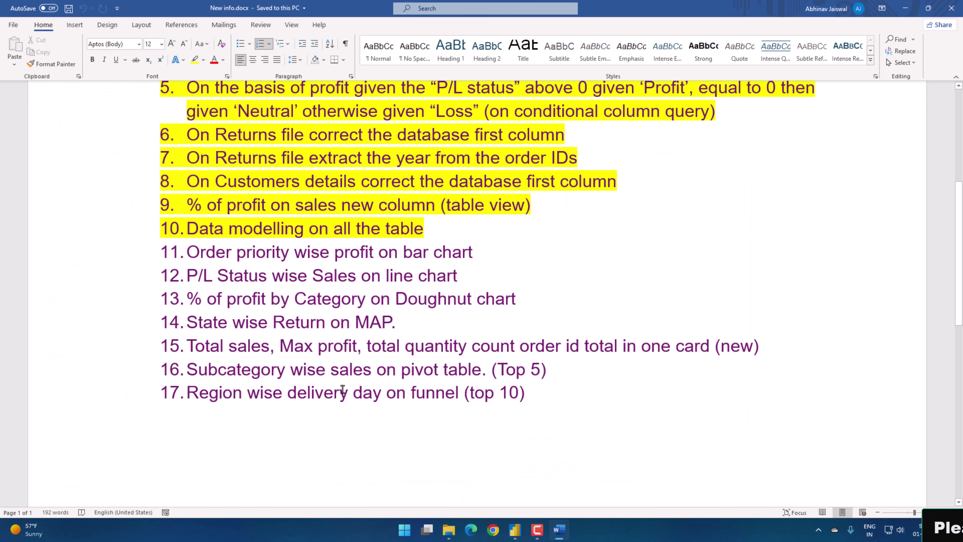
{"action": "mouse_move", "coordinate": [515, 530]}
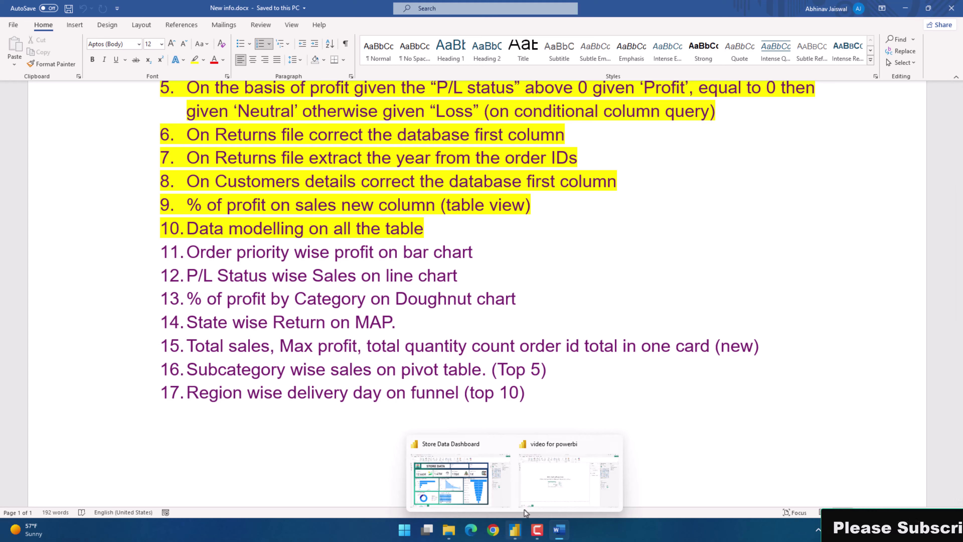
{"action": "left_click", "coordinate": [477, 487]}
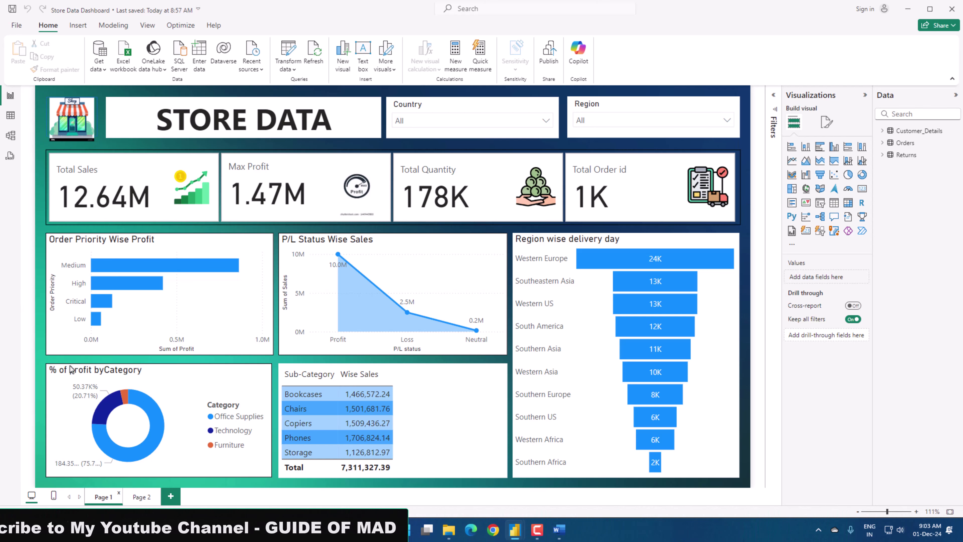
- Switch to the "video for powerbi" report, examine the relationships between its tables, and return to the report canvas
{"action": "mouse_move", "coordinate": [522, 535]}
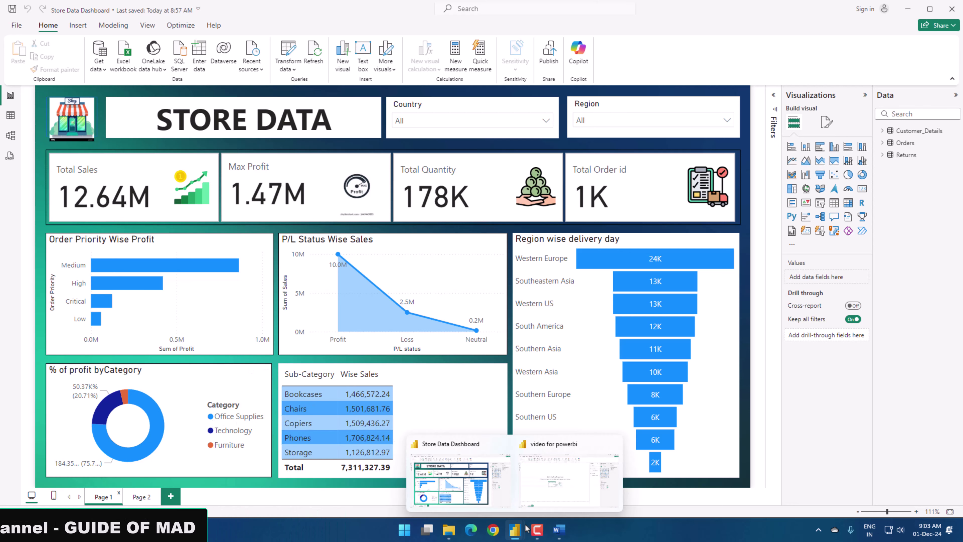
{"action": "left_click", "coordinate": [549, 492]}
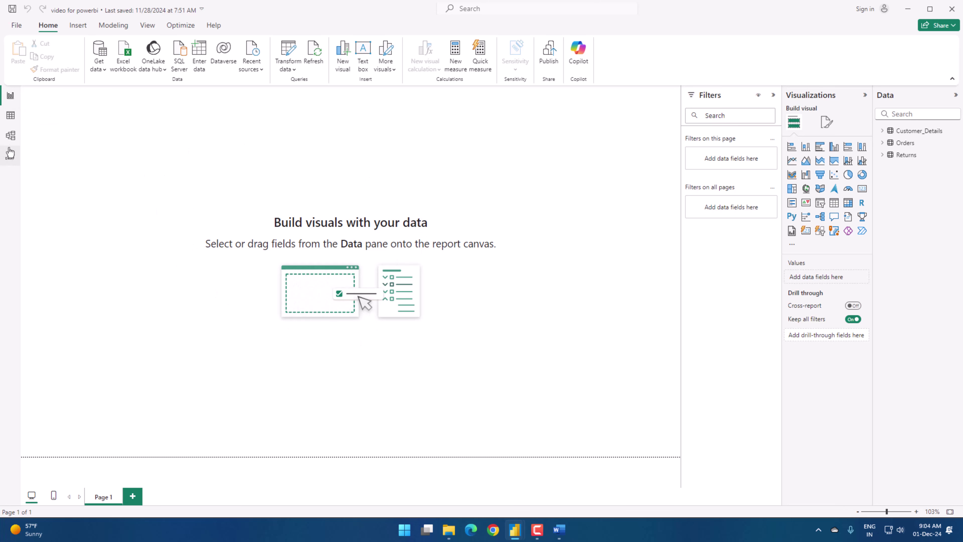
{"action": "left_click", "coordinate": [10, 136]}
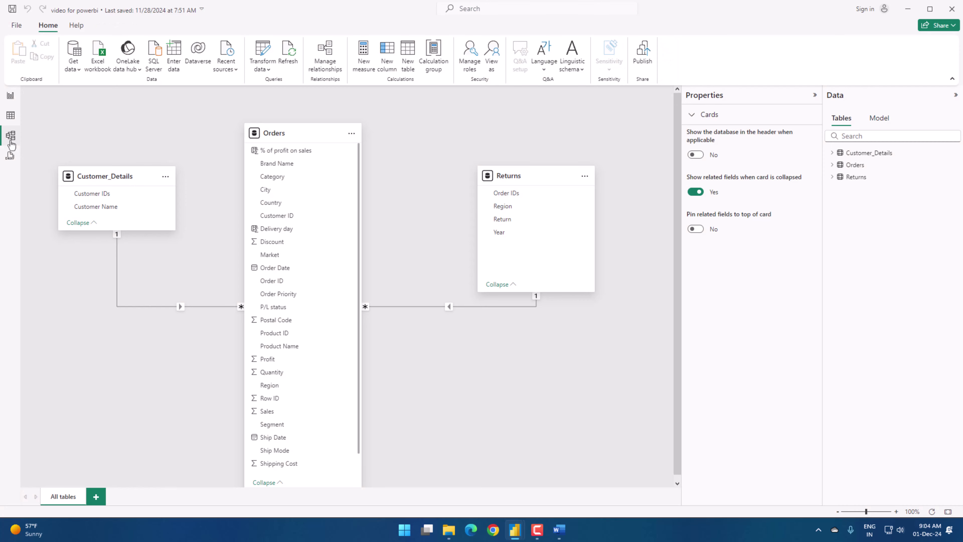
{"action": "left_click", "coordinate": [10, 100]}
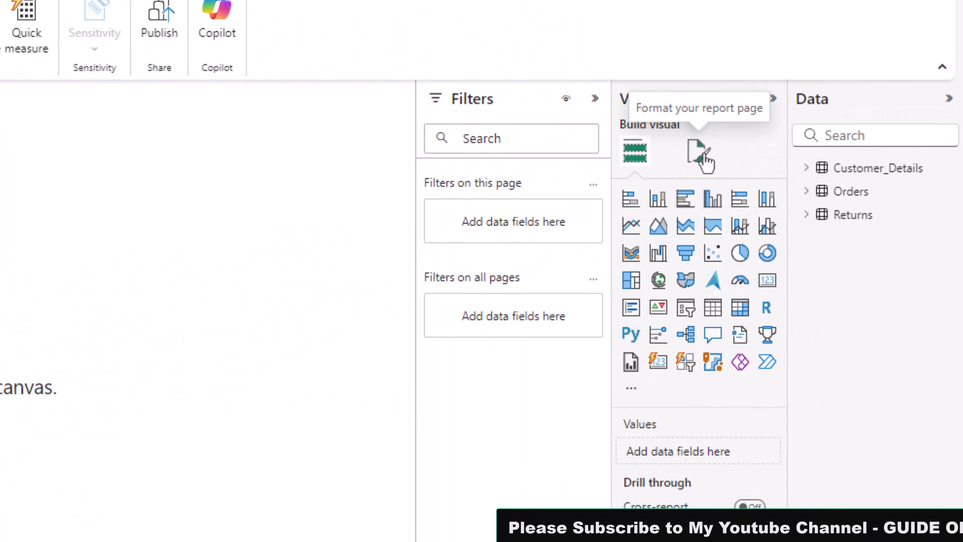
- Set background.jpg as the page's canvas background image, with 0% transparency and the image fit set to Fit
{"action": "left_click", "coordinate": [706, 154]}
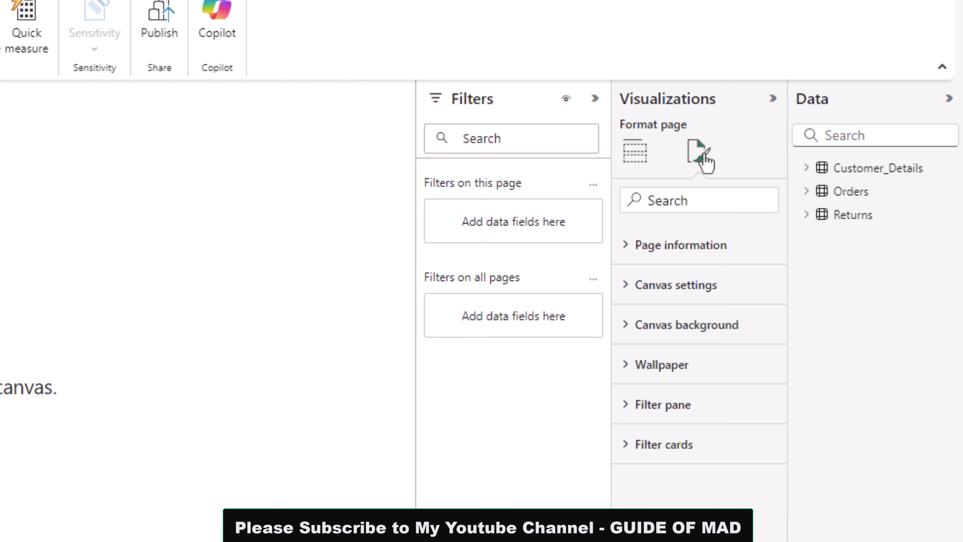
{"action": "left_click", "coordinate": [628, 328]}
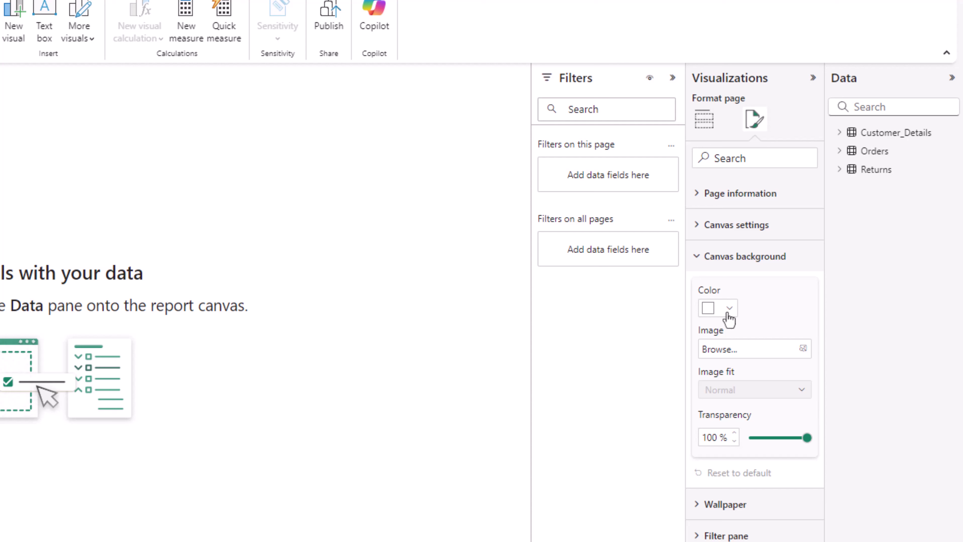
{"action": "left_click", "coordinate": [787, 350]}
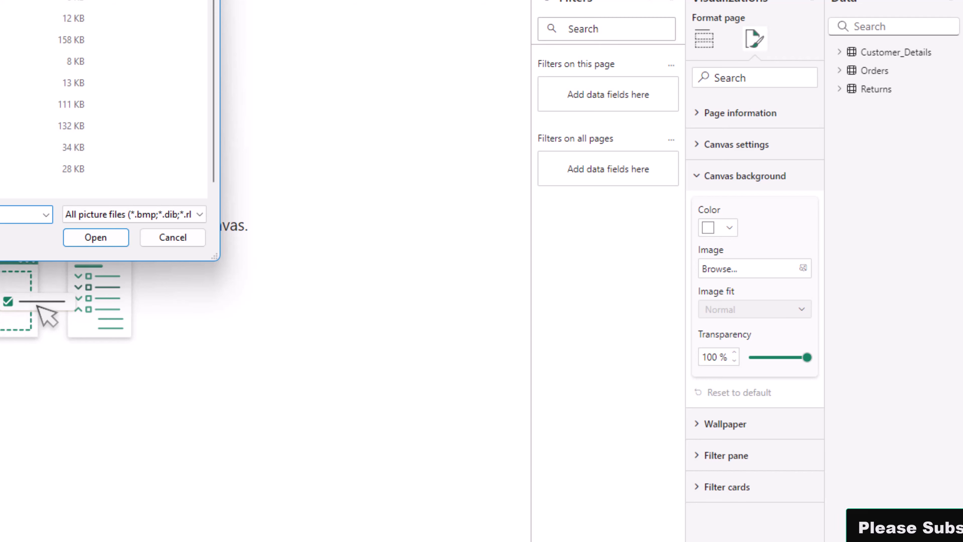
{"action": "scroll", "coordinate": [43, 114], "scroll_direction": "up", "scroll_amount": 5}
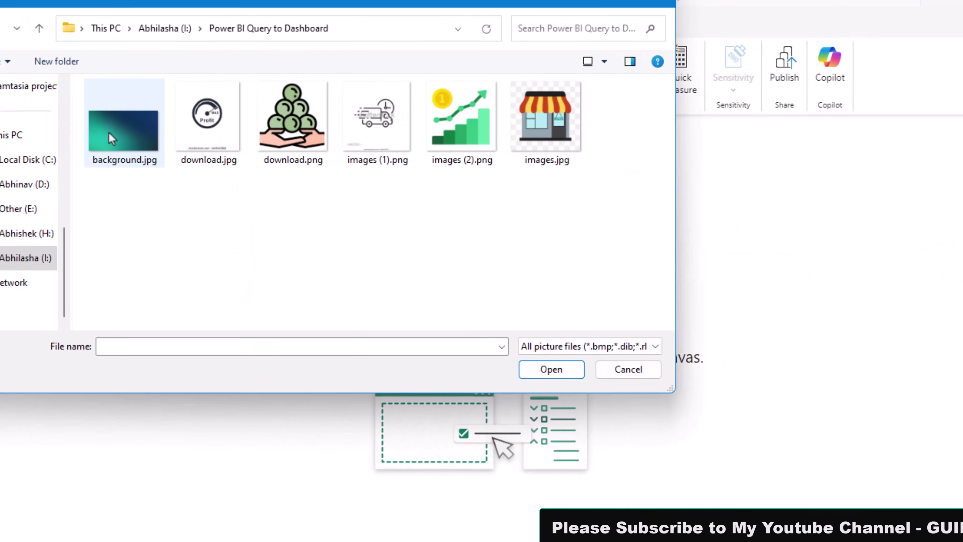
{"action": "left_click", "coordinate": [125, 141]}
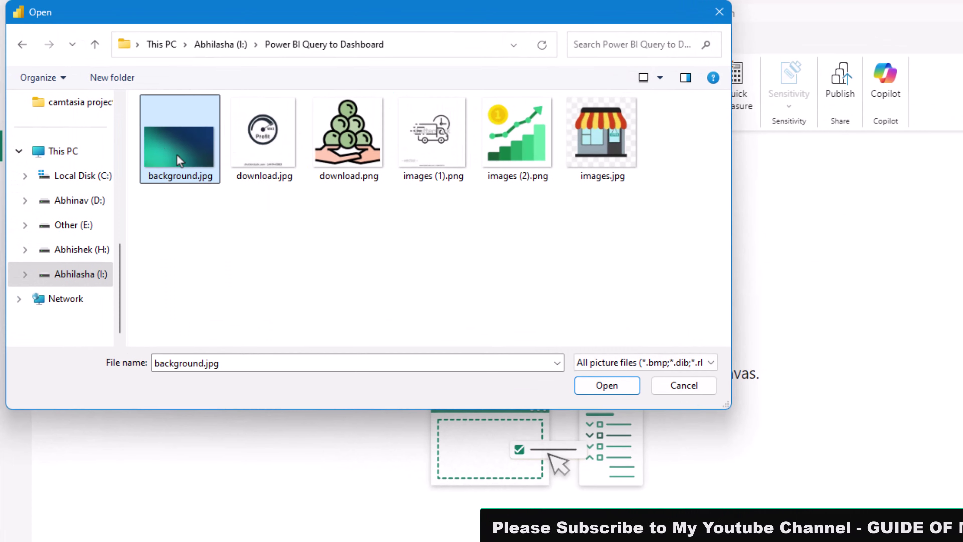
{"action": "left_click", "coordinate": [607, 385]}
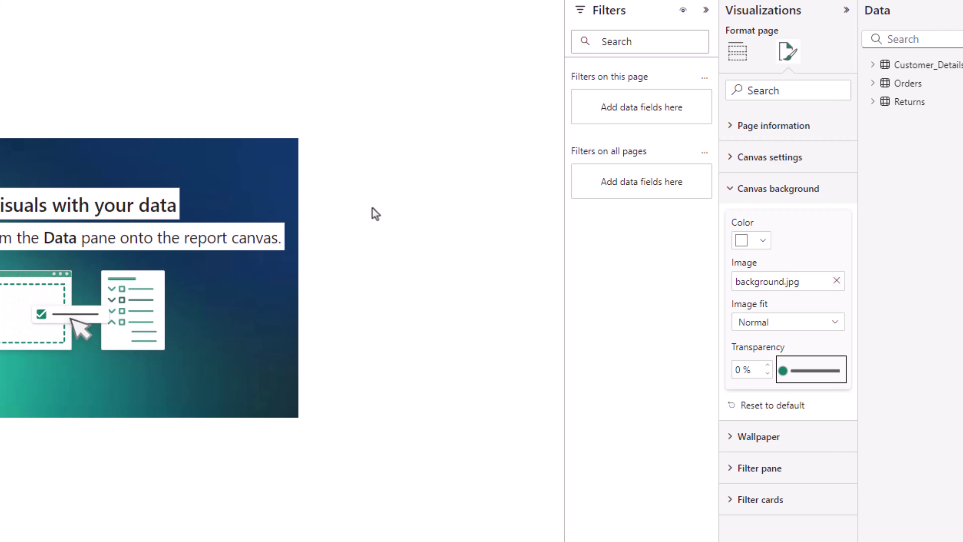
{"action": "left_click", "coordinate": [817, 329]}
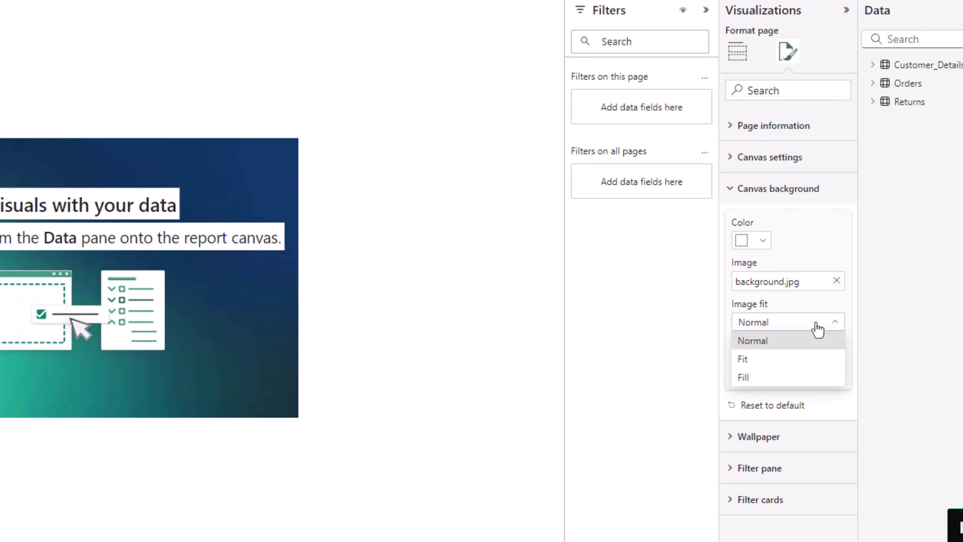
{"action": "left_click", "coordinate": [766, 359]}
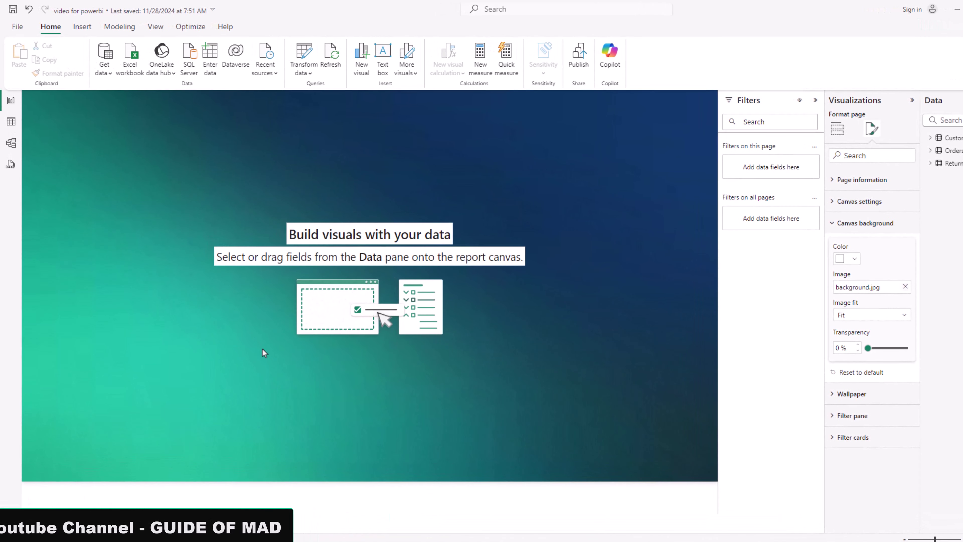
- Check the logo on the reference dashboard, insert the store picture images.jpg on the page and move it towards the middle
{"action": "key", "text": "alt+Tab"}
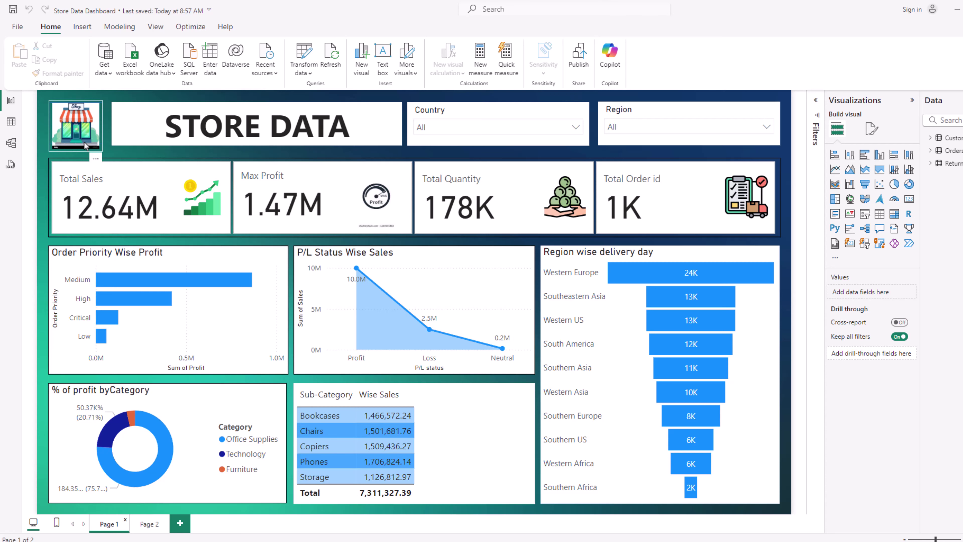
{"action": "key", "text": "alt+Tab"}
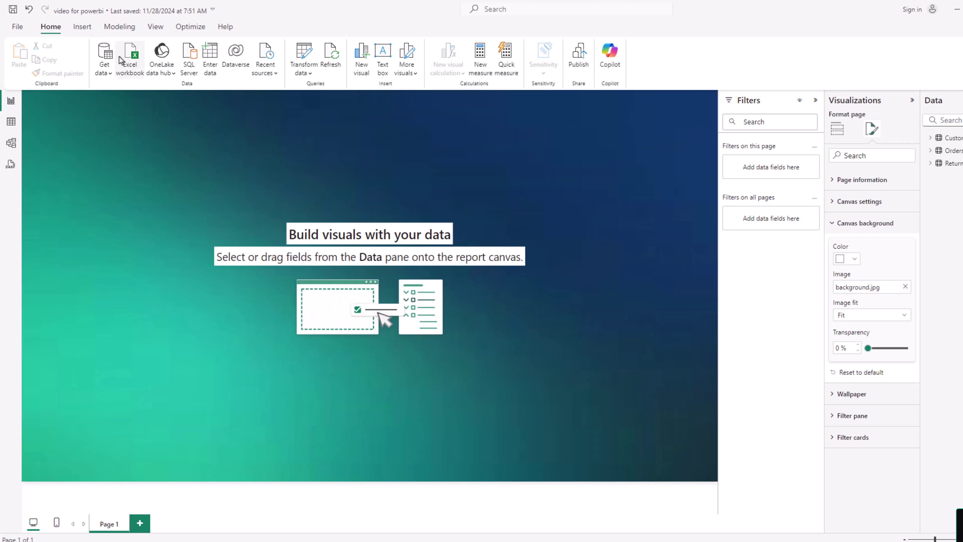
{"action": "left_click", "coordinate": [81, 27]}
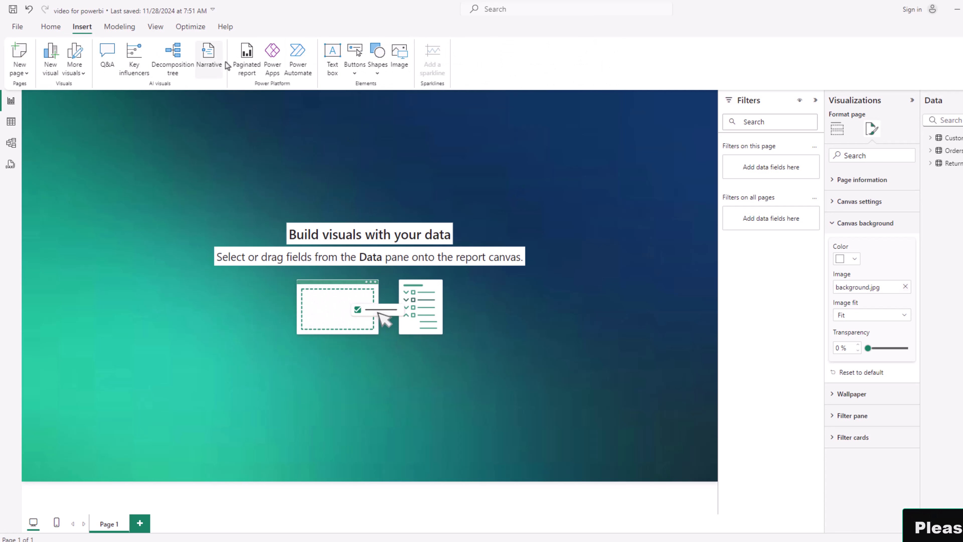
{"action": "left_click", "coordinate": [398, 69]}
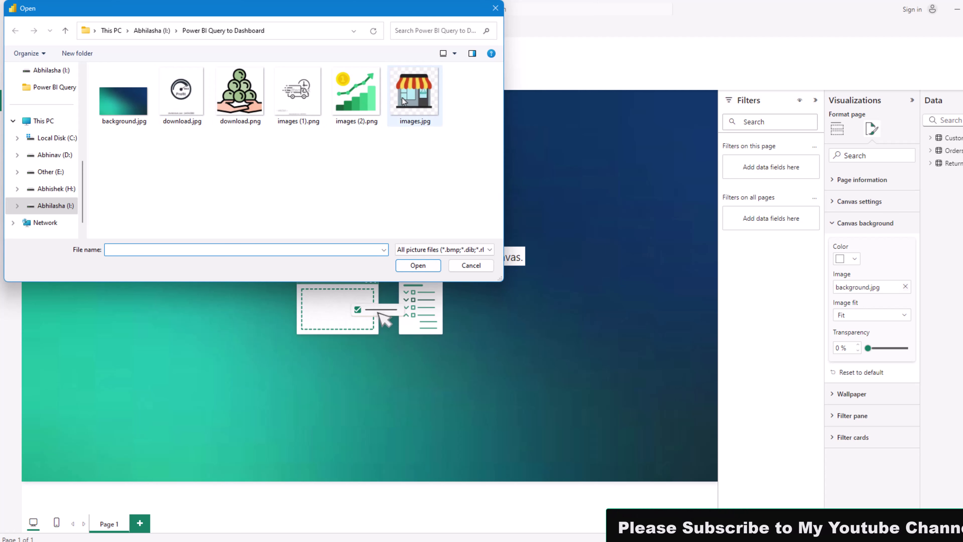
{"action": "left_click", "coordinate": [414, 94]}
{"action": "left_click", "coordinate": [418, 265]}
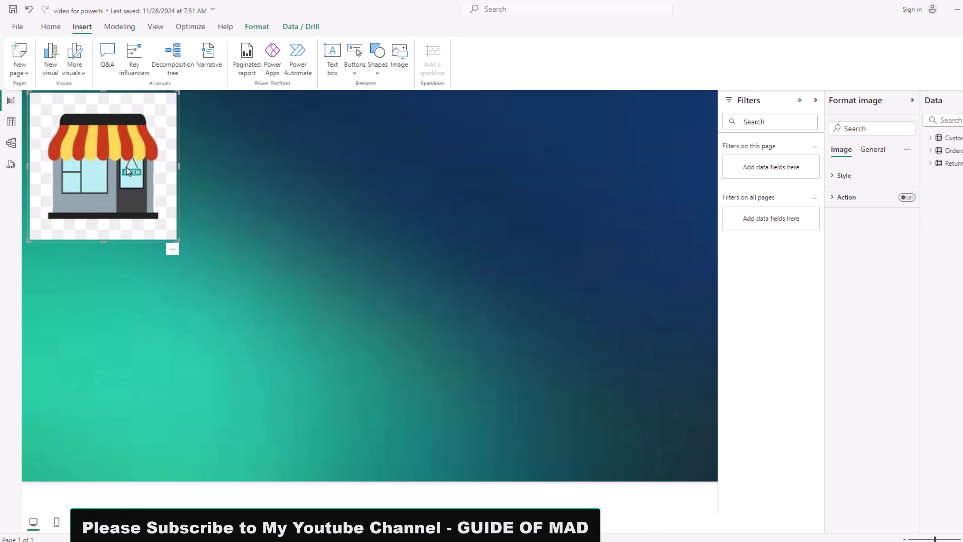
{"action": "left_click_drag", "start_coordinate": [136, 175], "coordinate": [223, 254]}
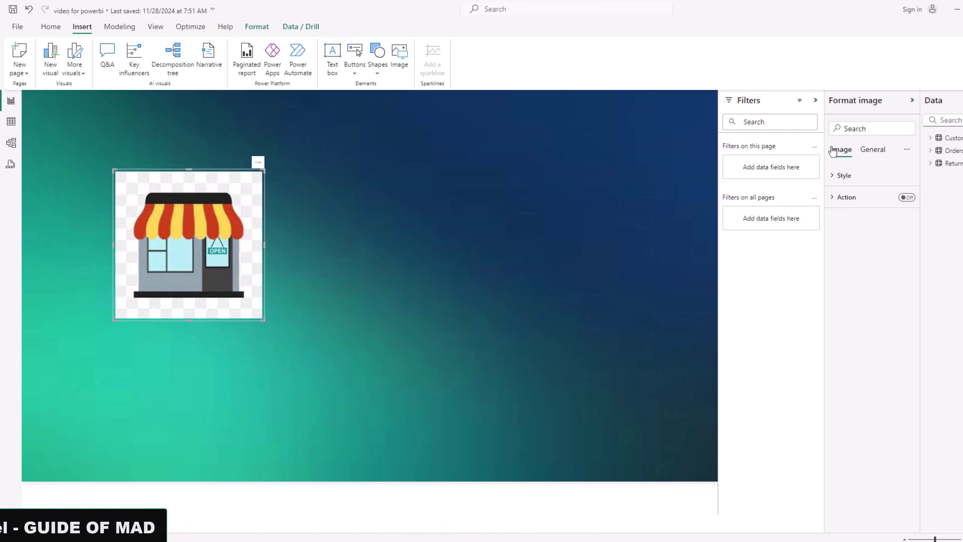
{"action": "left_click", "coordinate": [841, 186]}
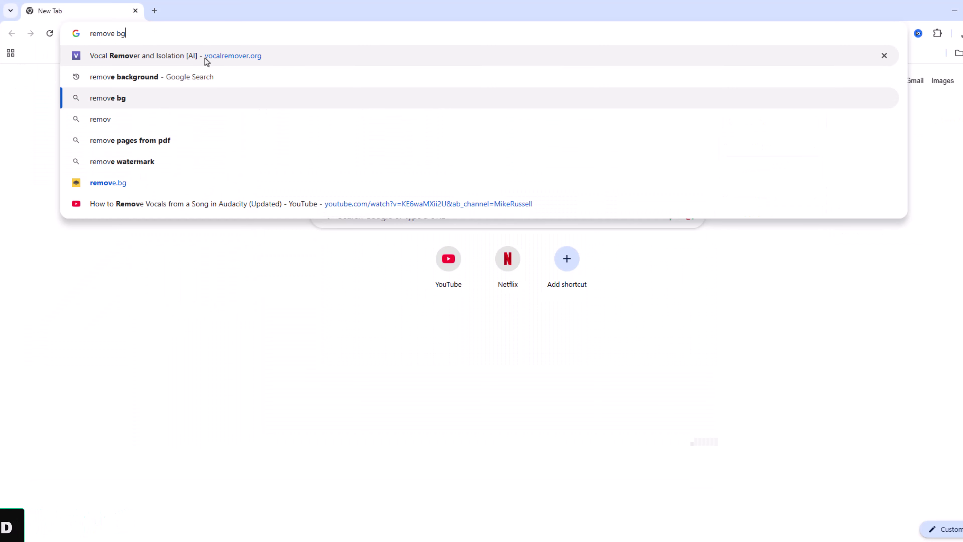
- In Chrome, find remove.bg, upload the store picture images.jpg to remove its background, and download the result
{"action": "key", "text": "Return"}
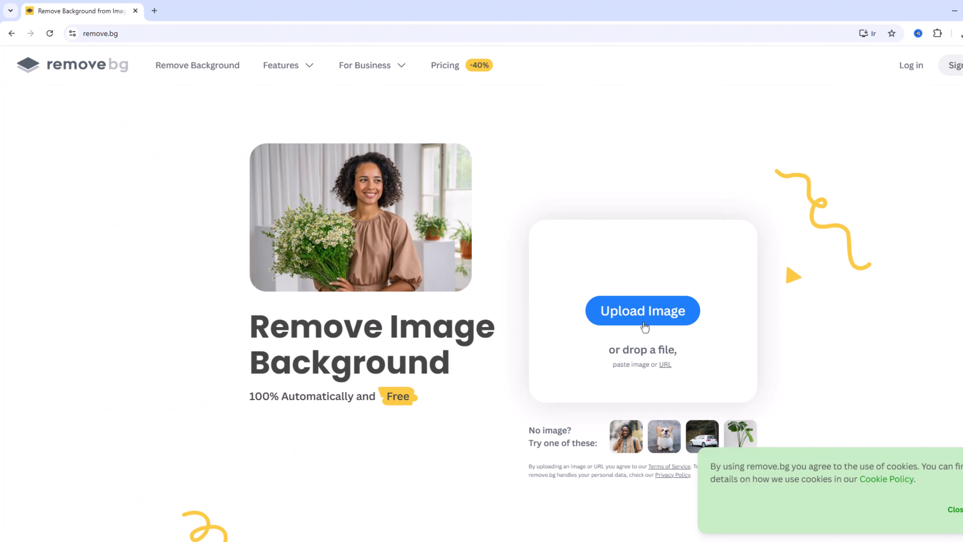
{"action": "left_click", "coordinate": [644, 319]}
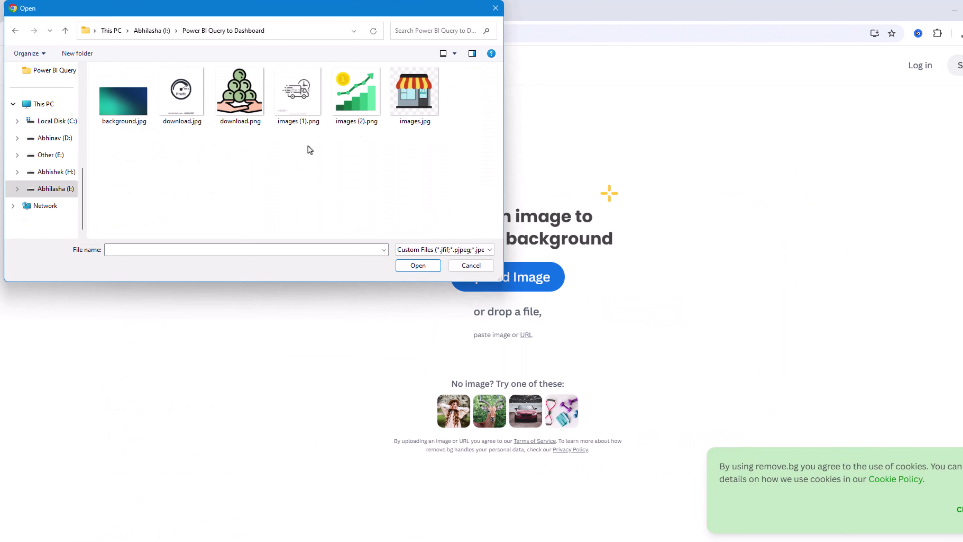
{"action": "left_click", "coordinate": [430, 270]}
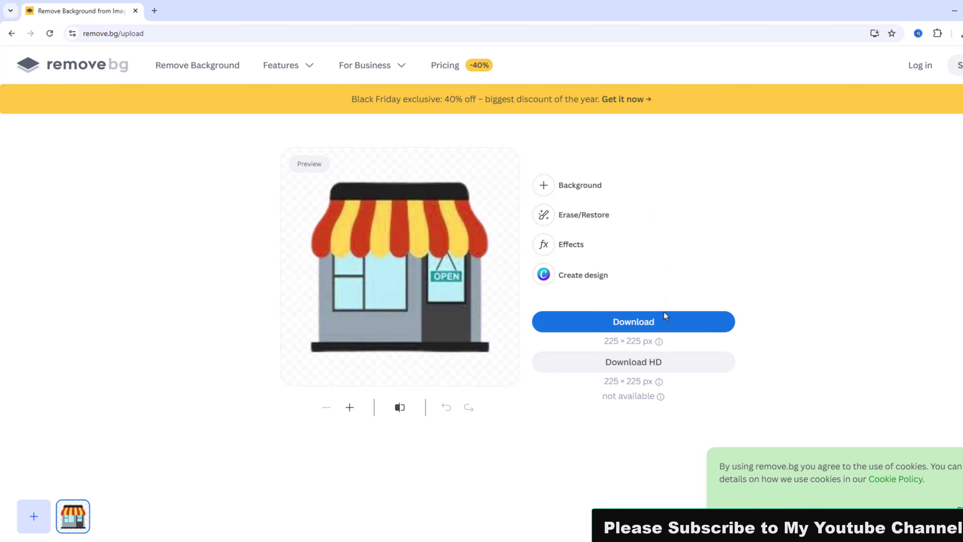
{"action": "left_click", "coordinate": [631, 322]}
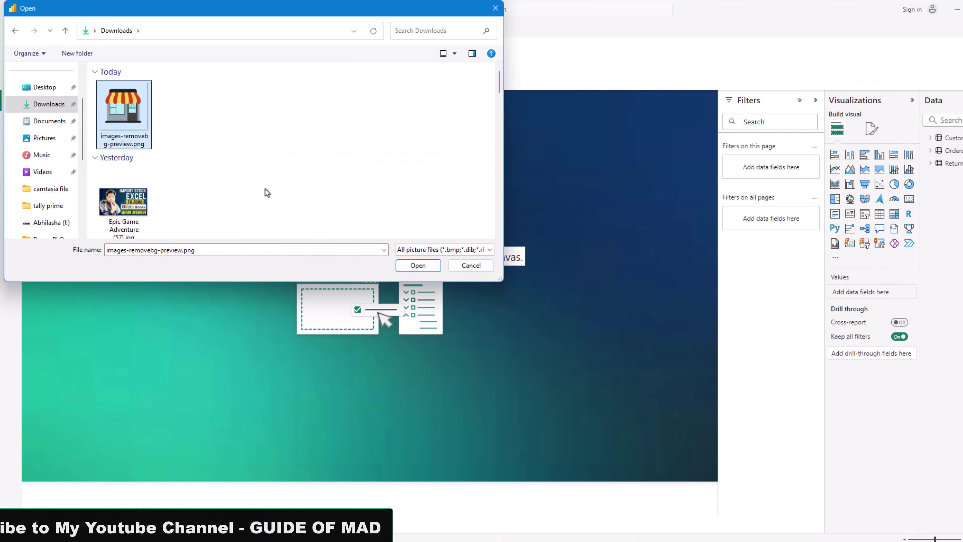
- Insert images-removebg-preview.png from Downloads into the Power BI report and shrink it to a small logo in the page's upper-left corner
{"action": "left_click", "coordinate": [413, 264]}
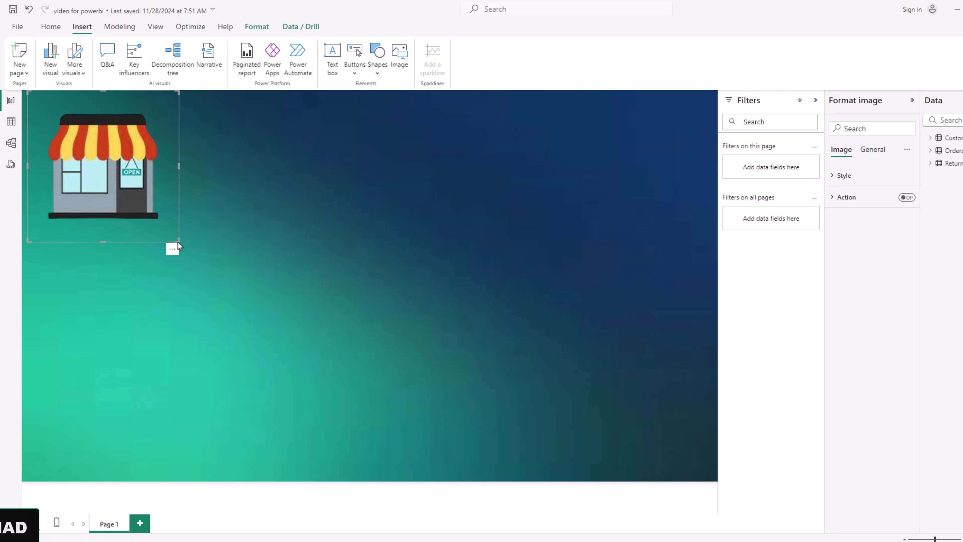
{"action": "left_click_drag", "start_coordinate": [178, 242], "coordinate": [67, 123]}
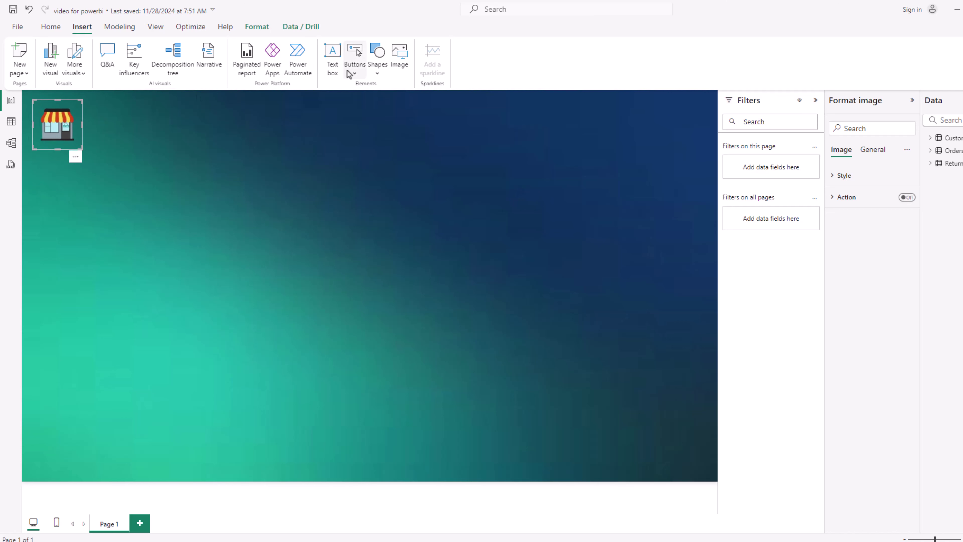
- Insert a rectangle shape on the report page
{"action": "left_click", "coordinate": [376, 71]}
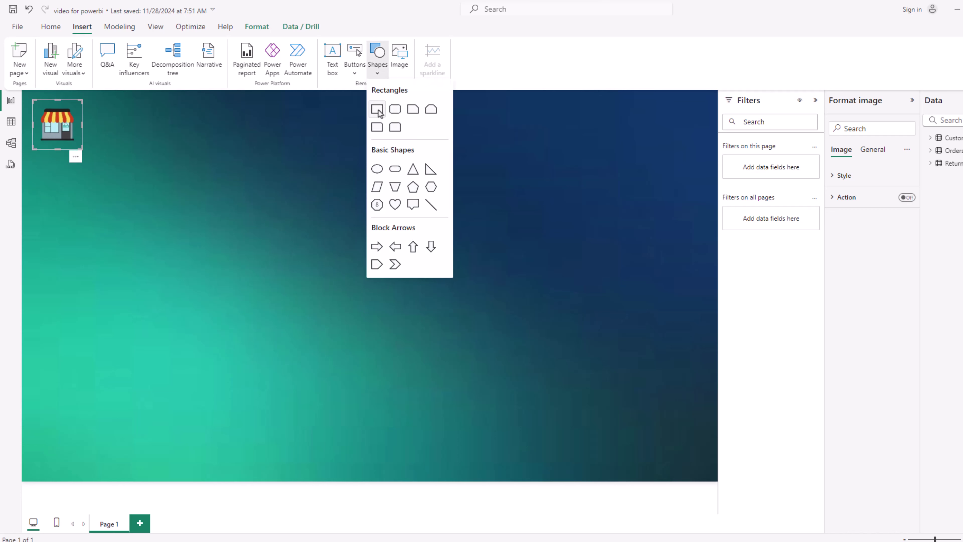